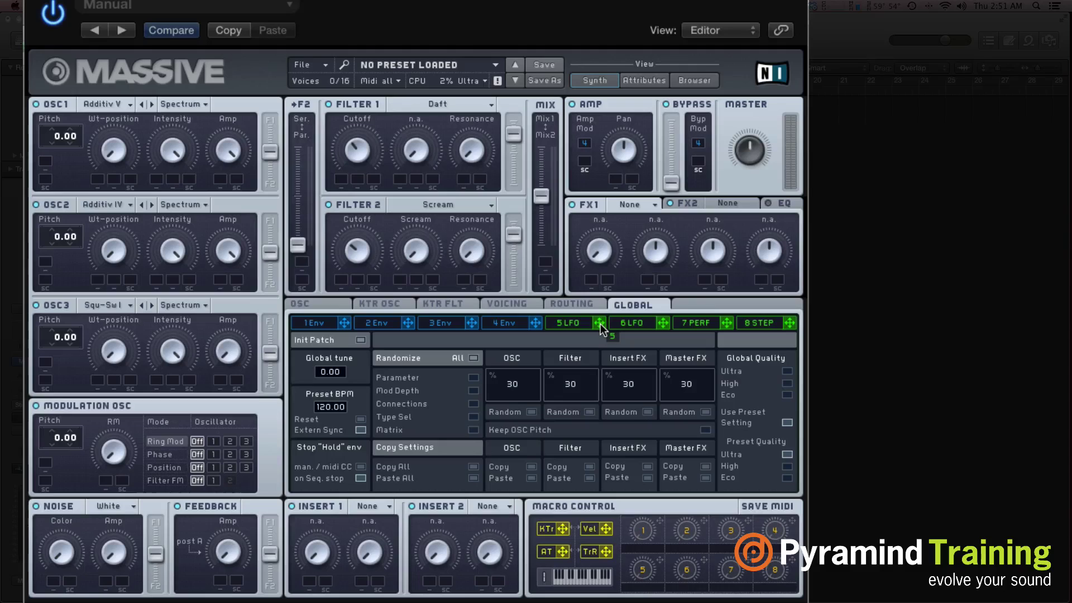
Assign 5 LFO to Filter 1 Cutoff, set its modulation depth, and fine-tune the cutoff.
left_click_drag(601, 324, 347, 179)
left_click_drag(342, 182, 335, 163)
left_click_drag(364, 150, 356, 143)
left_click_drag(341, 182, 342, 182)
left_click_drag(357, 133, 359, 155)
Enable Sync on 5 LFO and set its ratio to 1 over 4.
left_click(569, 324)
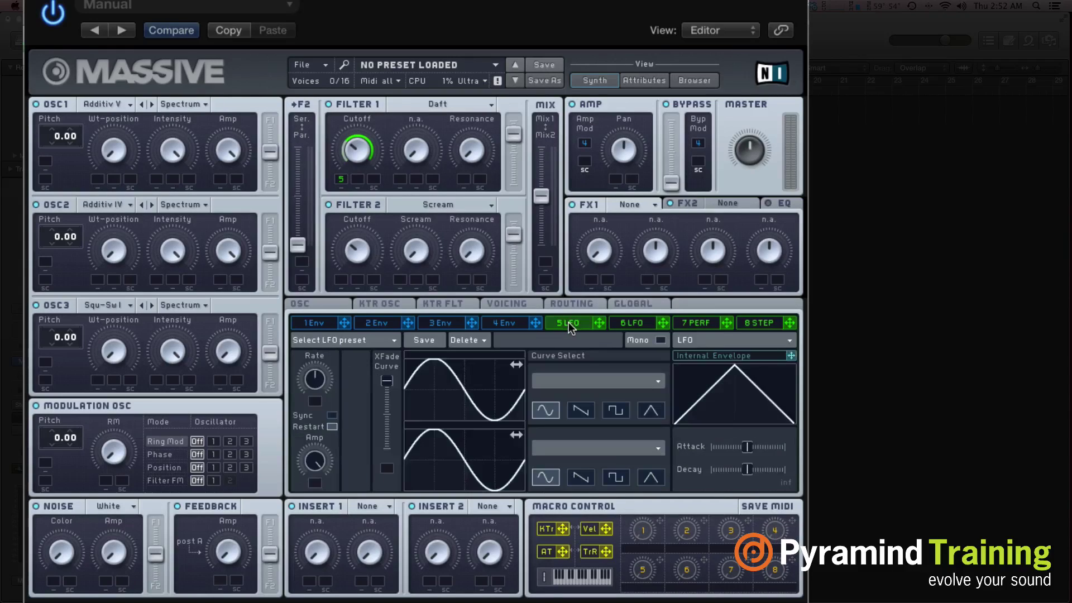
left_click(330, 415)
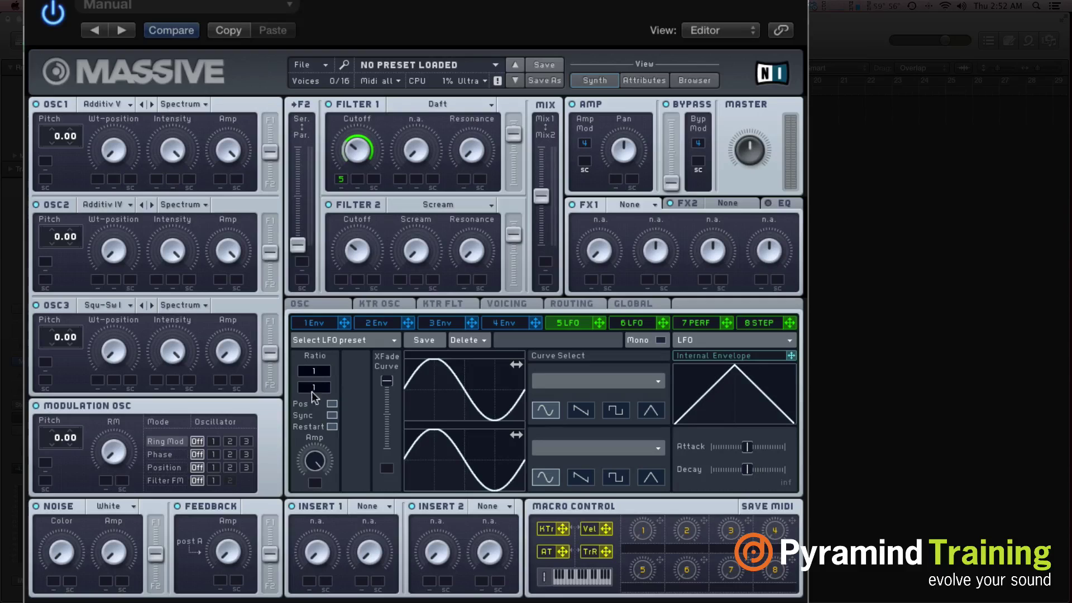
left_click_drag(322, 388, 322, 367)
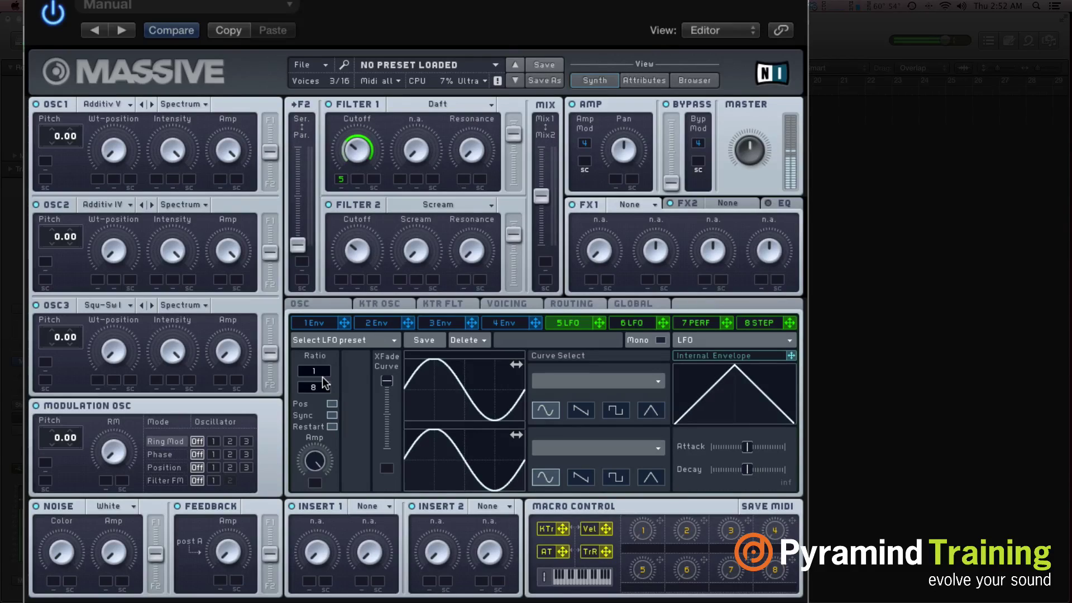
left_click_drag(321, 387, 321, 392)
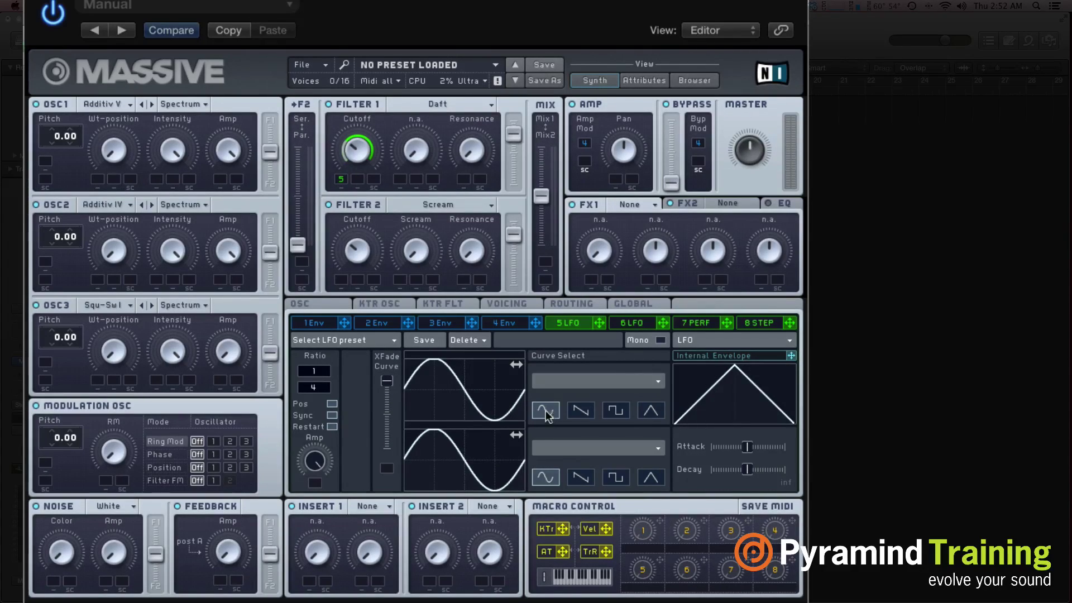
left_click(581, 412)
left_click(609, 411)
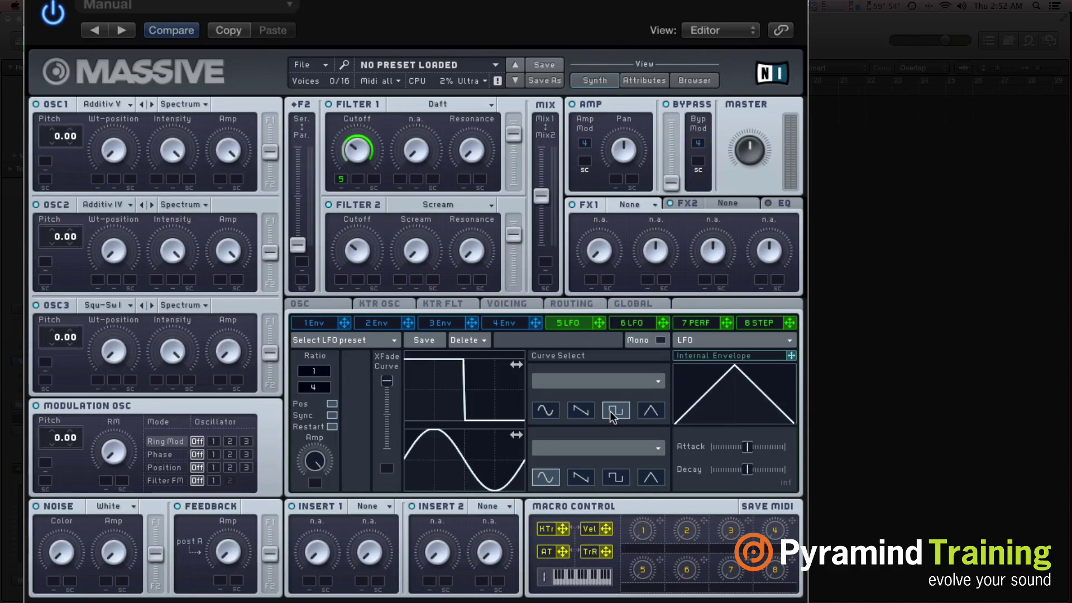
left_click(642, 413)
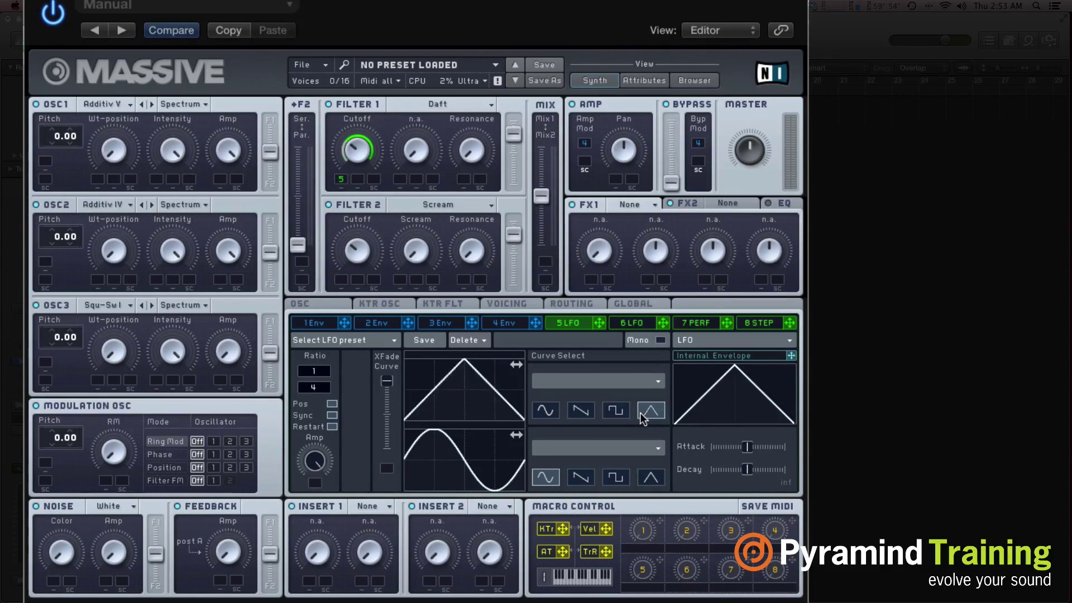
left_click(538, 416)
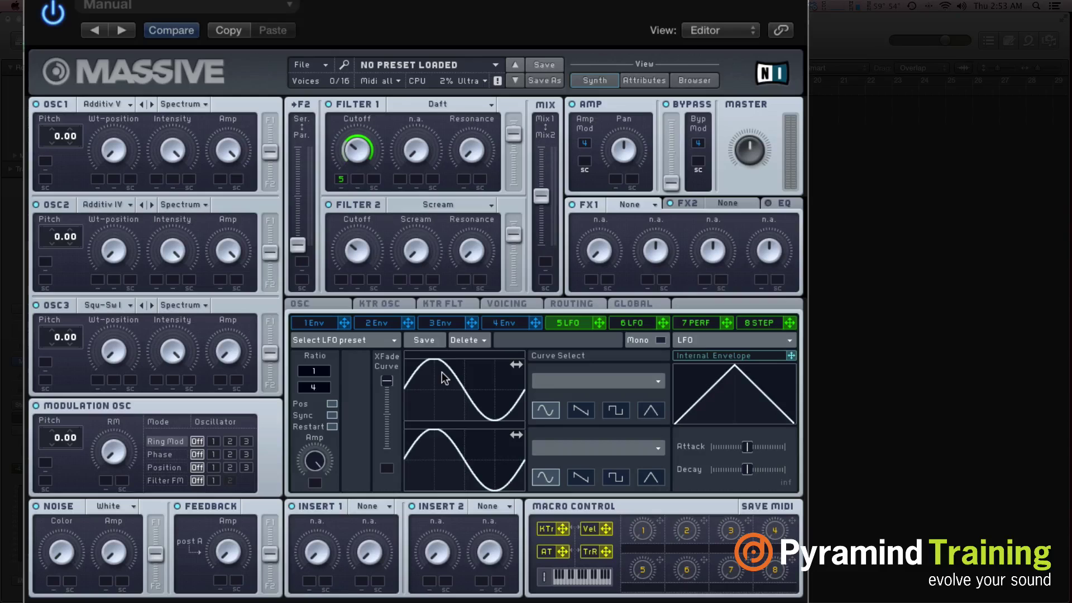
left_click(658, 382)
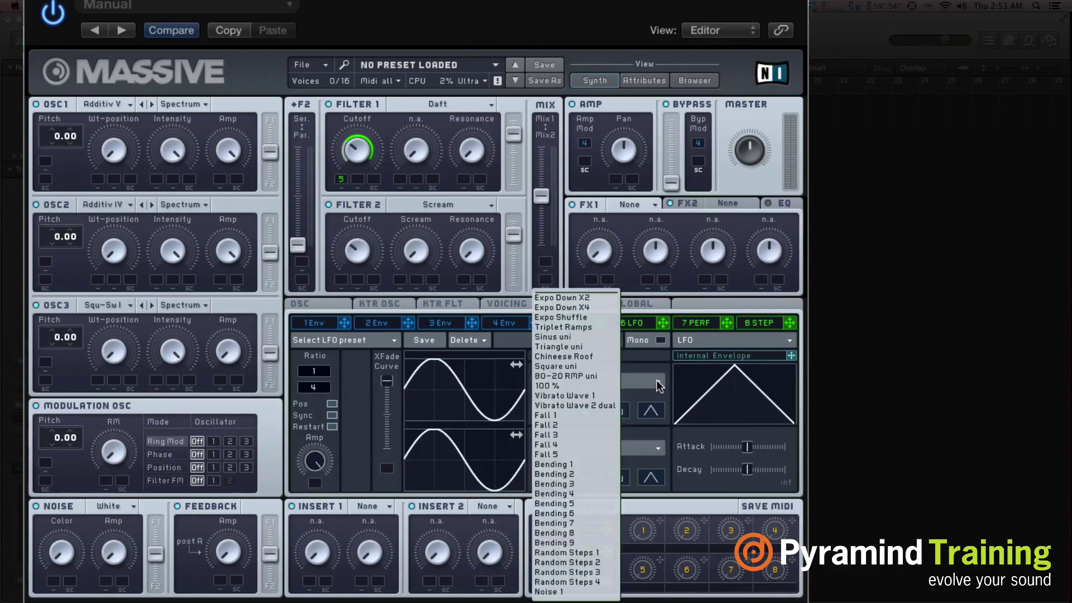
left_click(568, 501)
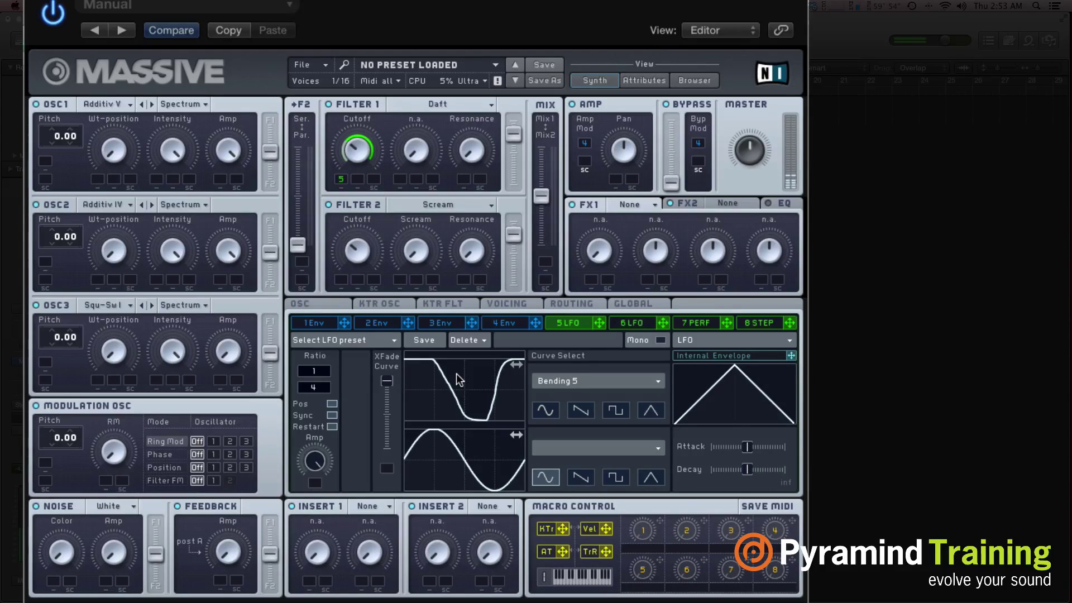
left_click(651, 383)
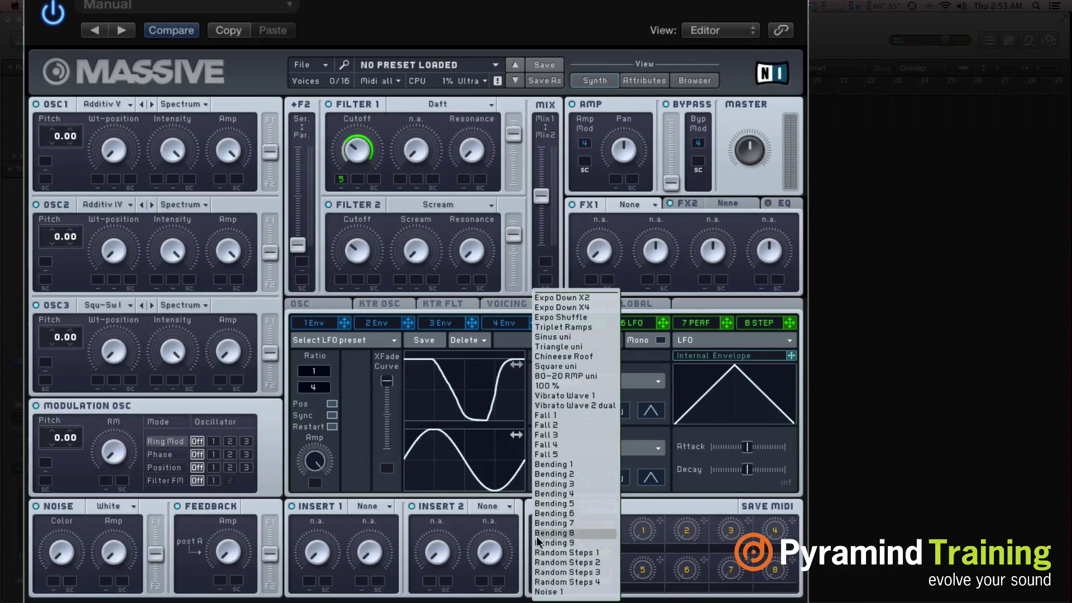
left_click(546, 554)
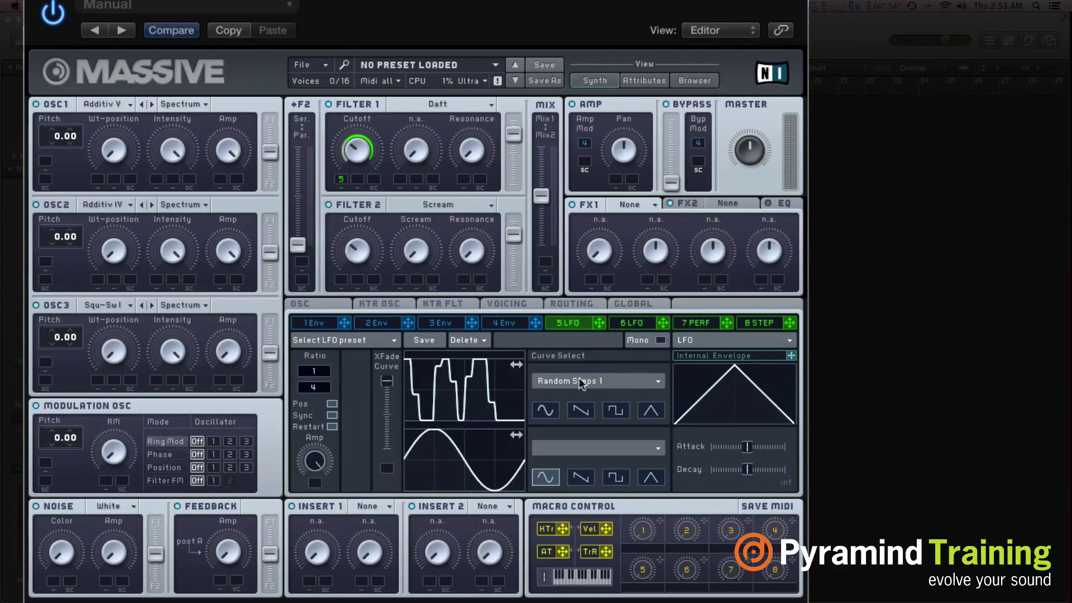
left_click(550, 411)
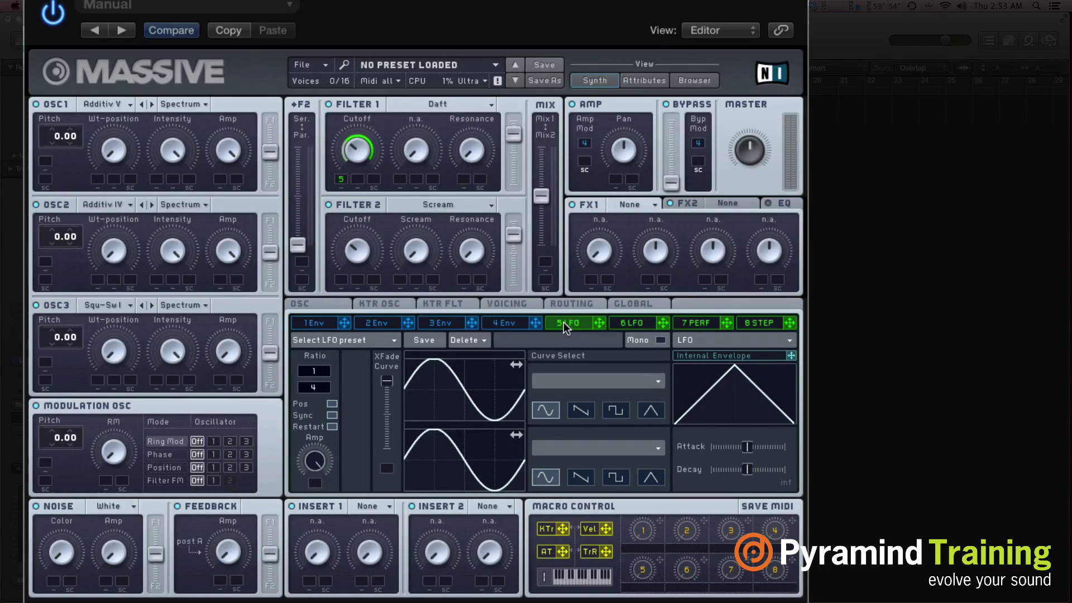
Change modulator slot 5's type from LFO to Performer.
left_click(724, 342)
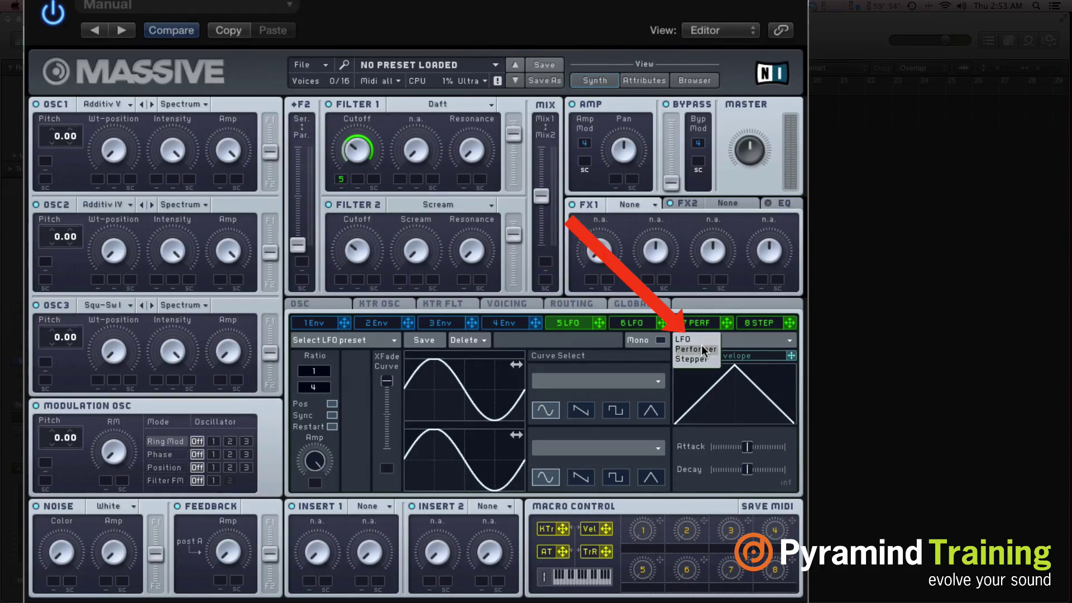
left_click(704, 350)
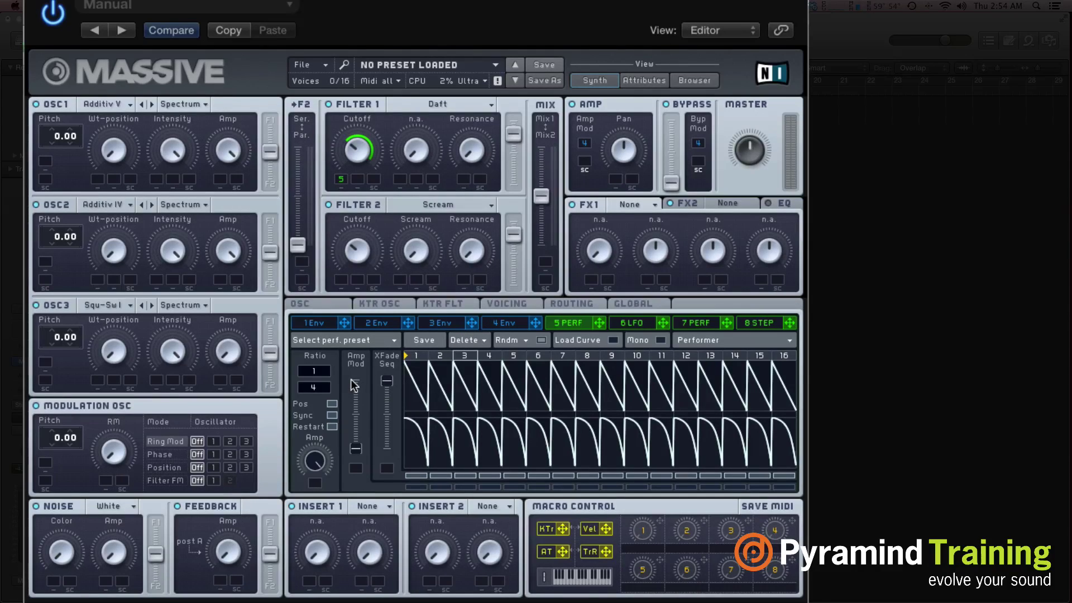
scroll(316, 386, "up", 8)
Turn on Load Curve and fill steps 1–7 with rising, plateau, saw and square curves.
left_click(613, 341)
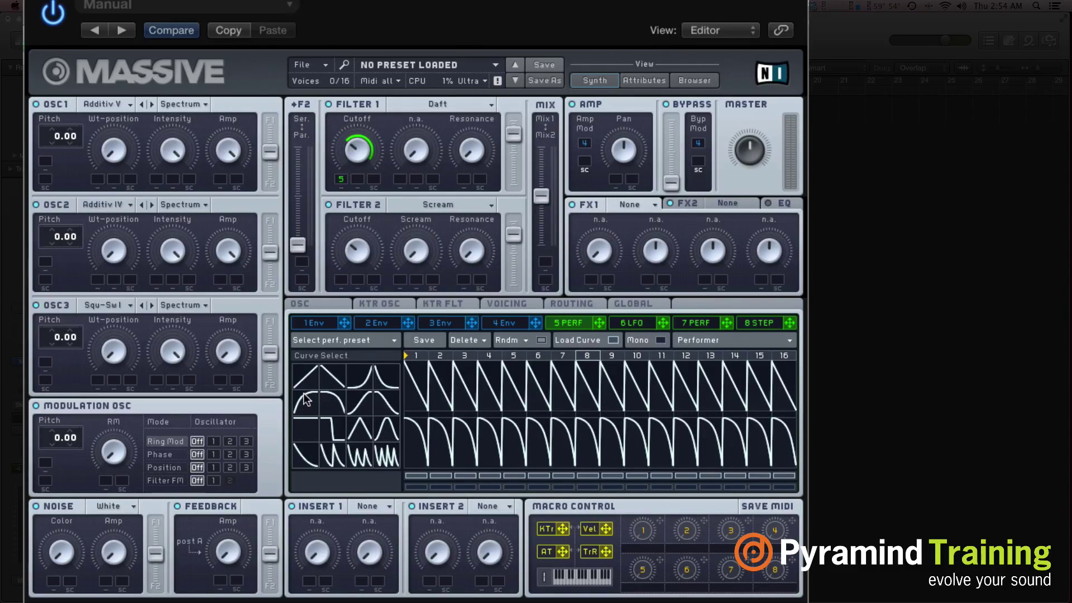
left_click_drag(305, 399, 416, 379)
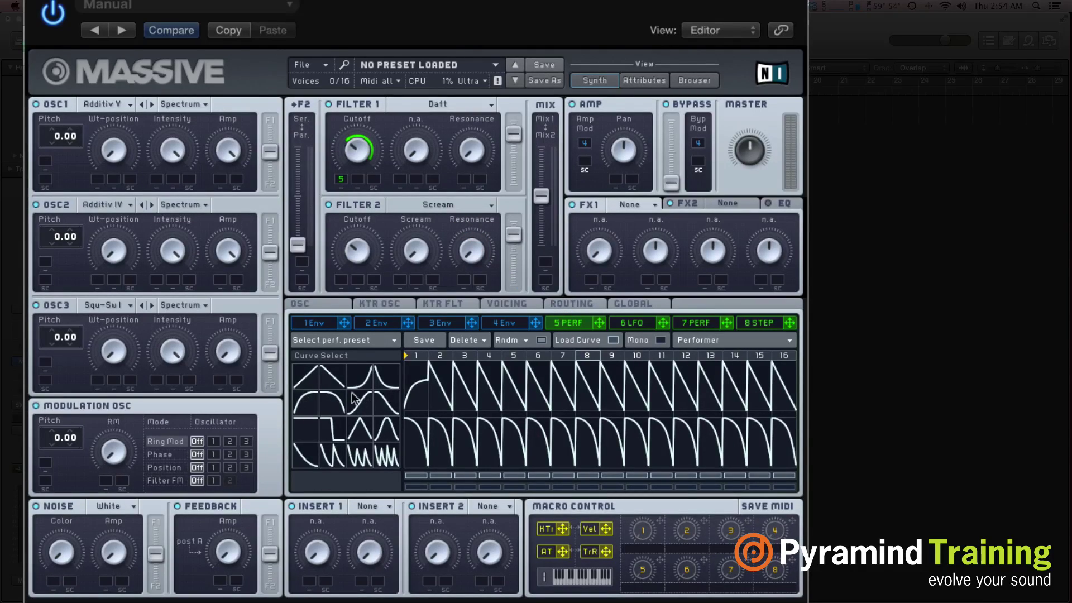
left_click_drag(353, 398, 441, 391)
left_click_drag(367, 409, 465, 398)
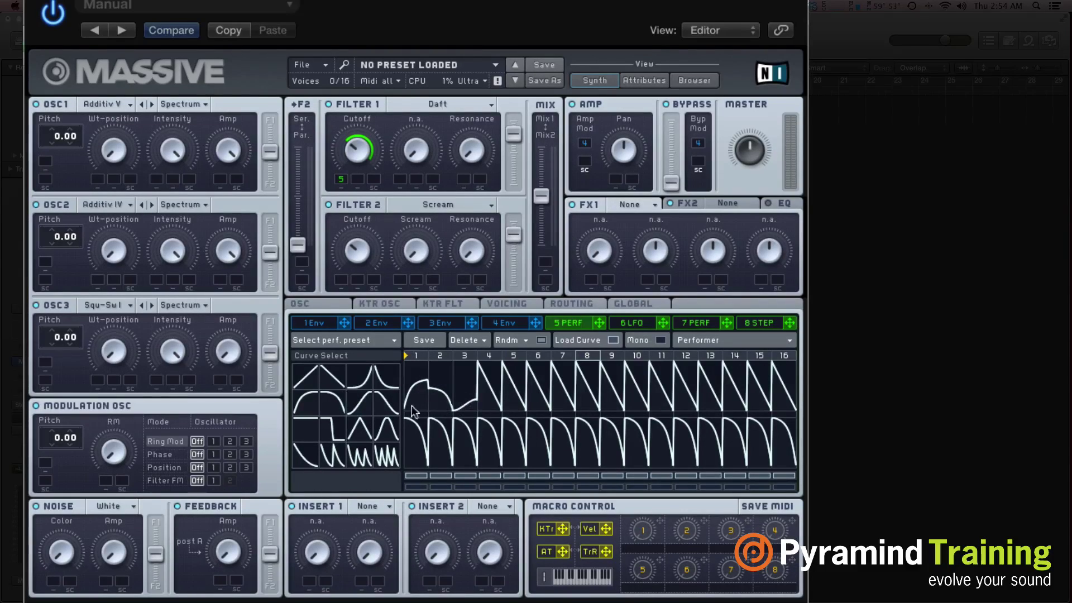
left_click_drag(339, 381, 484, 376)
left_click_drag(323, 430, 514, 371)
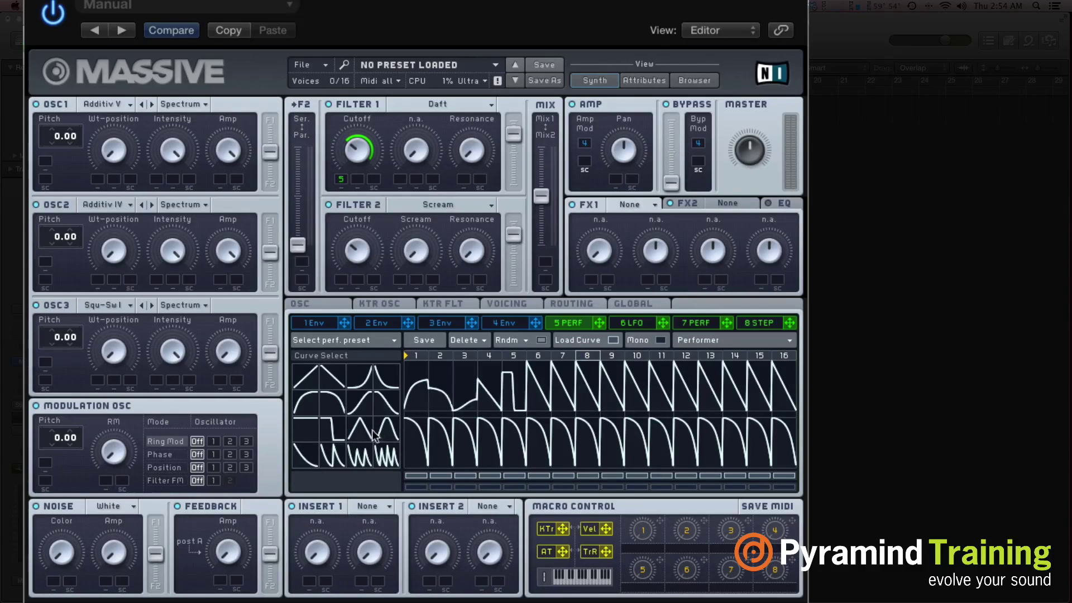
left_click_drag(333, 457, 539, 383)
left_click_drag(364, 450, 552, 390)
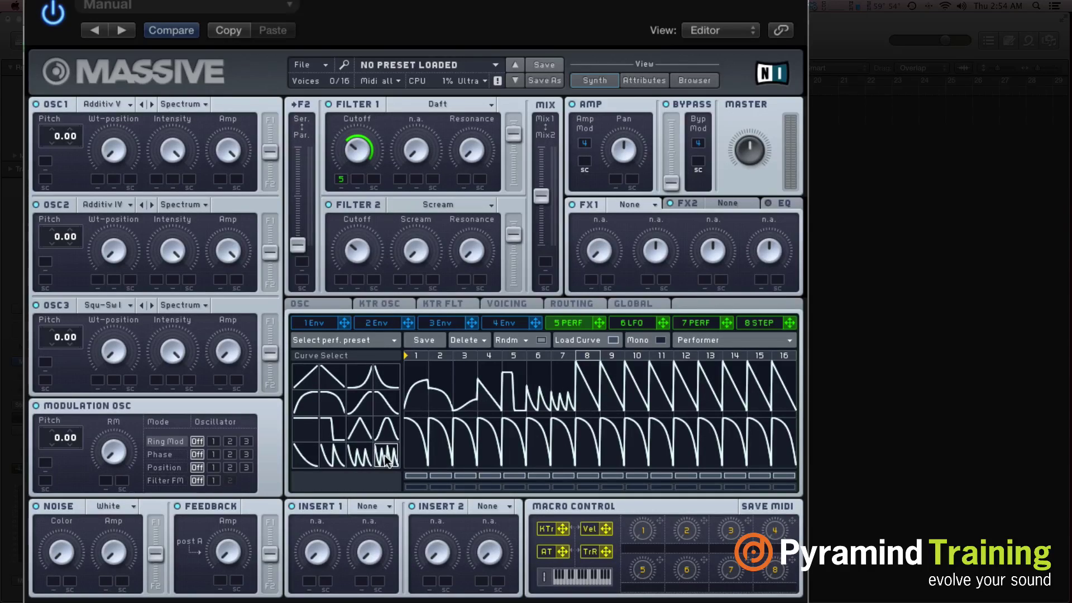
left_click_drag(385, 455, 554, 378)
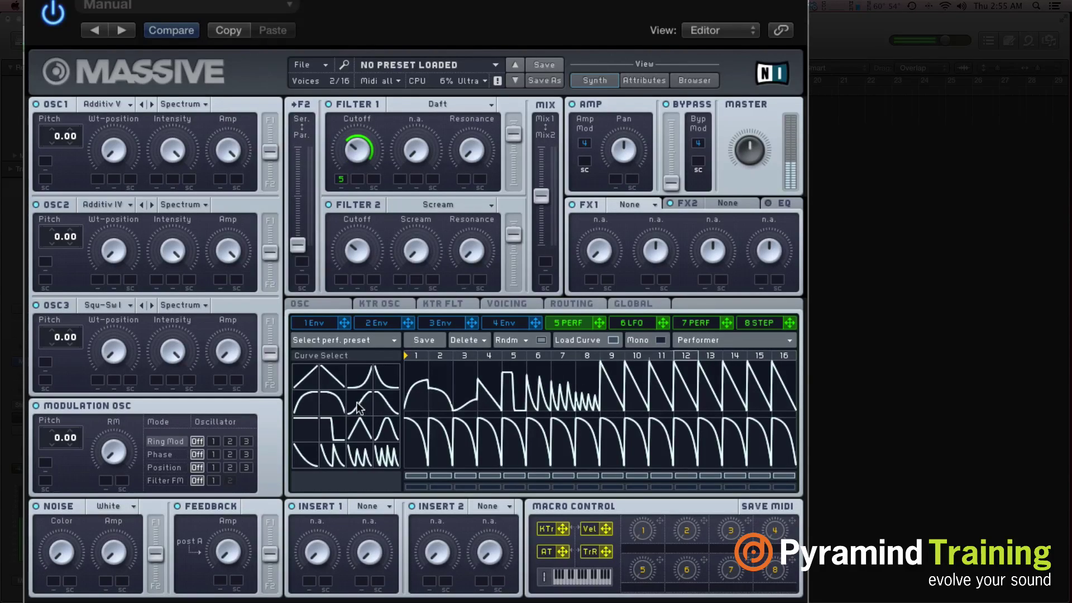
Give steps 9–13 rising, decay and ramp curves, raising step 11 to full height.
left_click(606, 388)
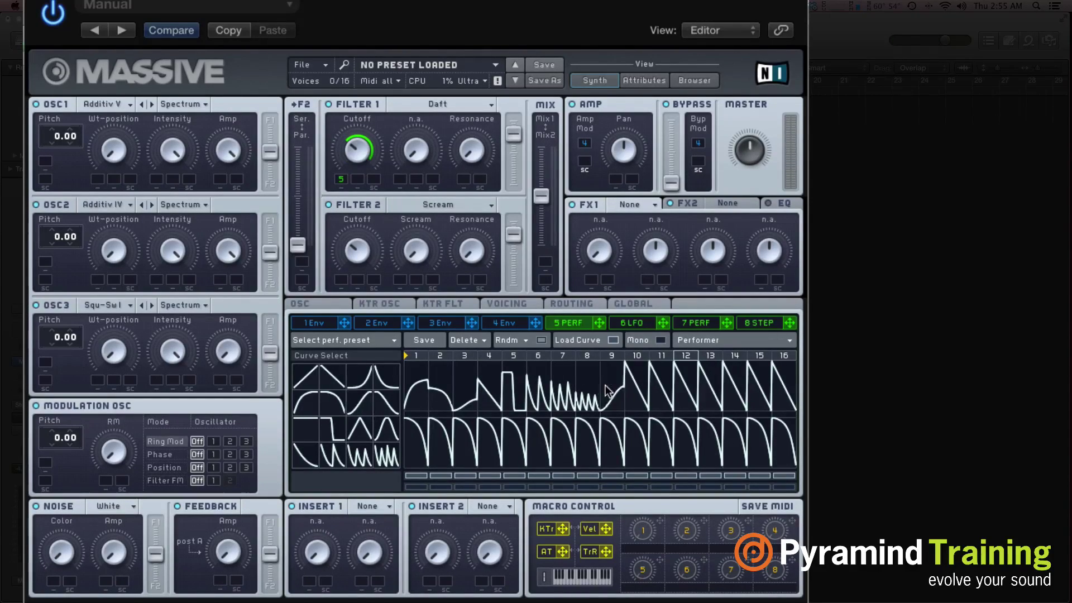
left_click(304, 457)
left_click(635, 391)
left_click(300, 402)
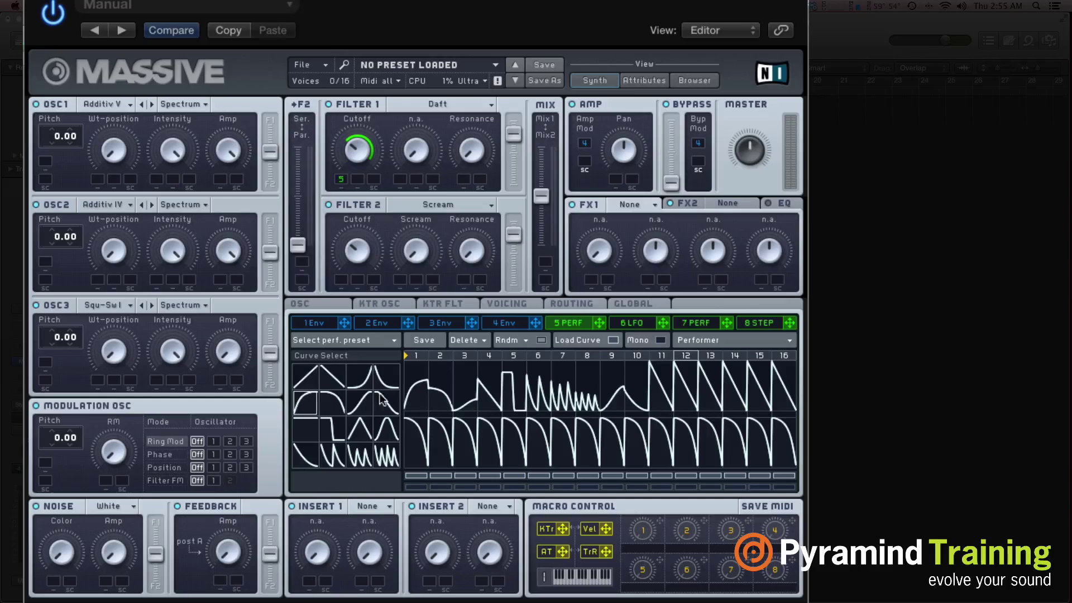
left_click(656, 399)
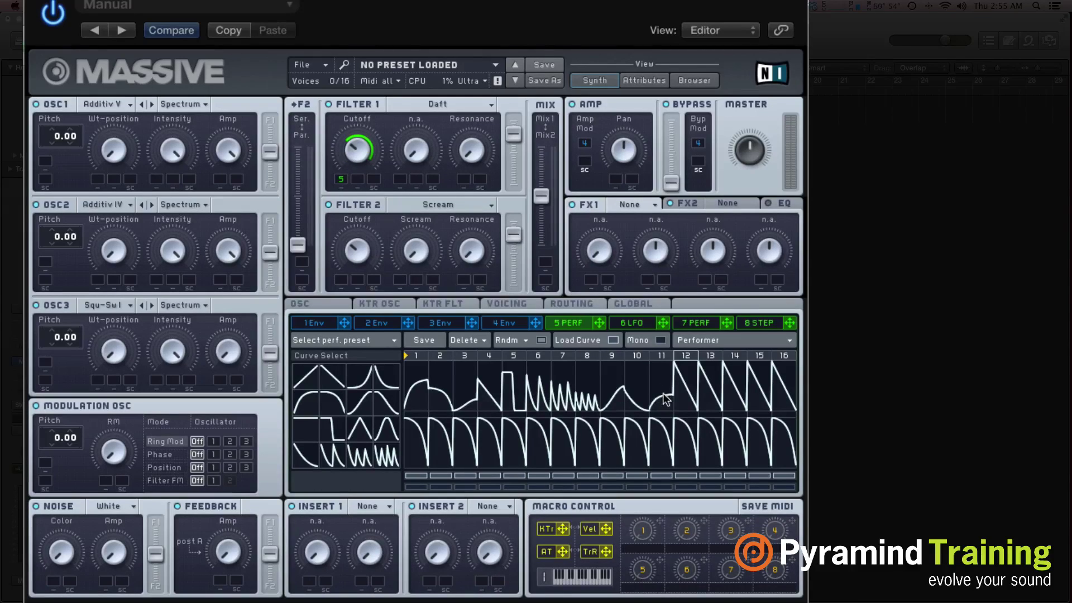
left_click_drag(656, 398, 658, 374)
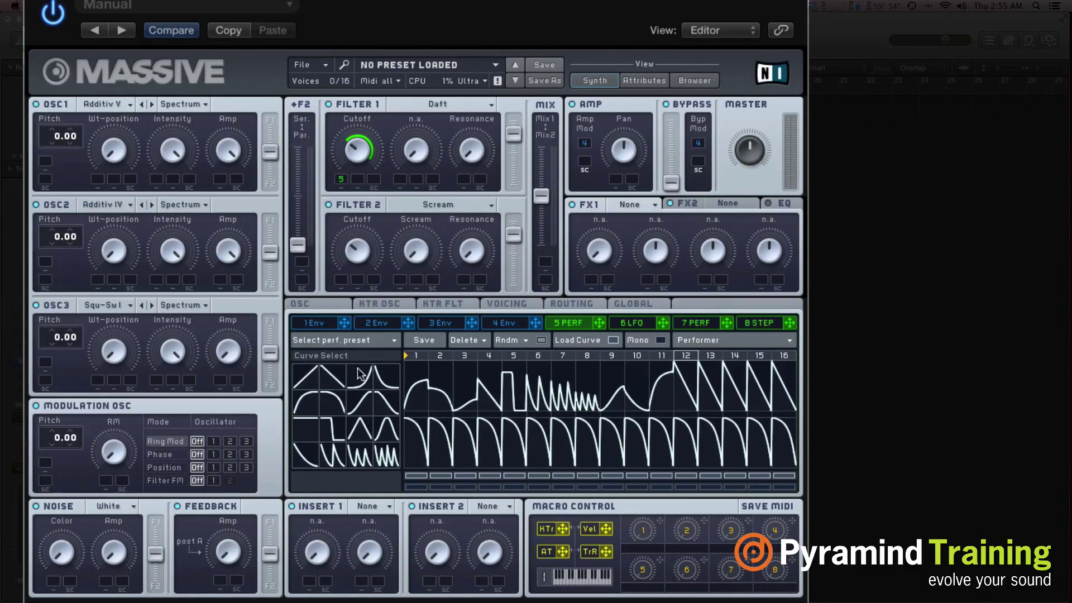
left_click(384, 380)
left_click(688, 377)
left_click(359, 402)
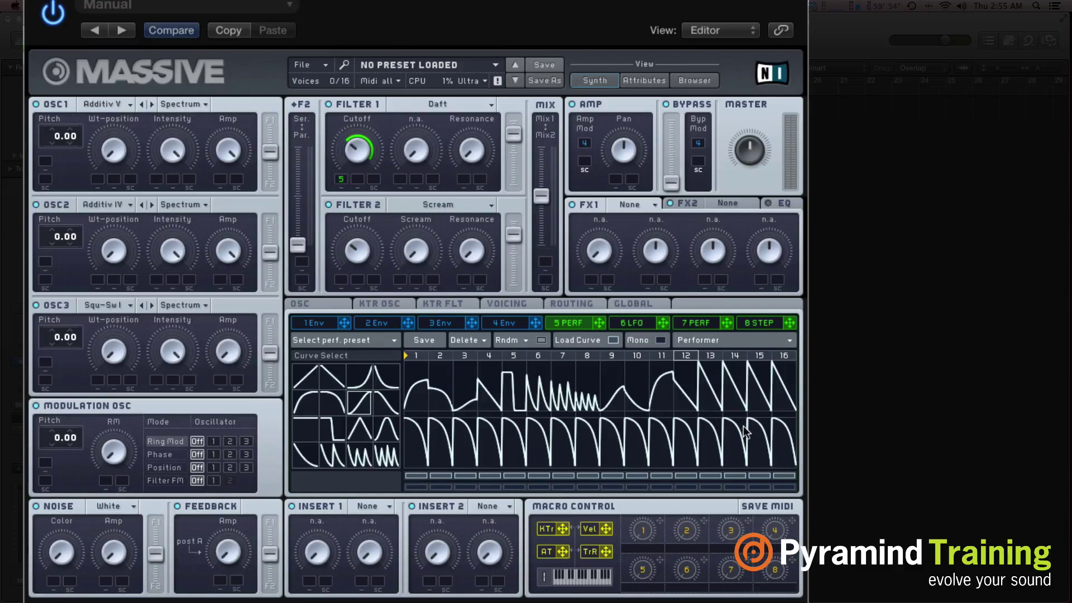
left_click(715, 383)
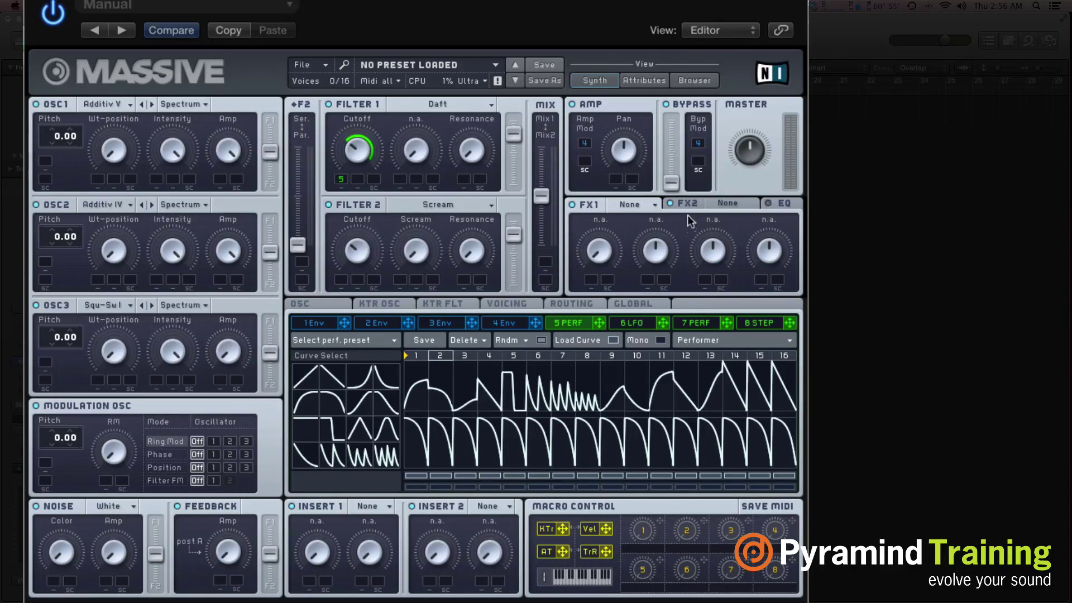
Turn off Load Curve to show the Ratio, Amp Mod and XFade Seq controls.
left_click(613, 341)
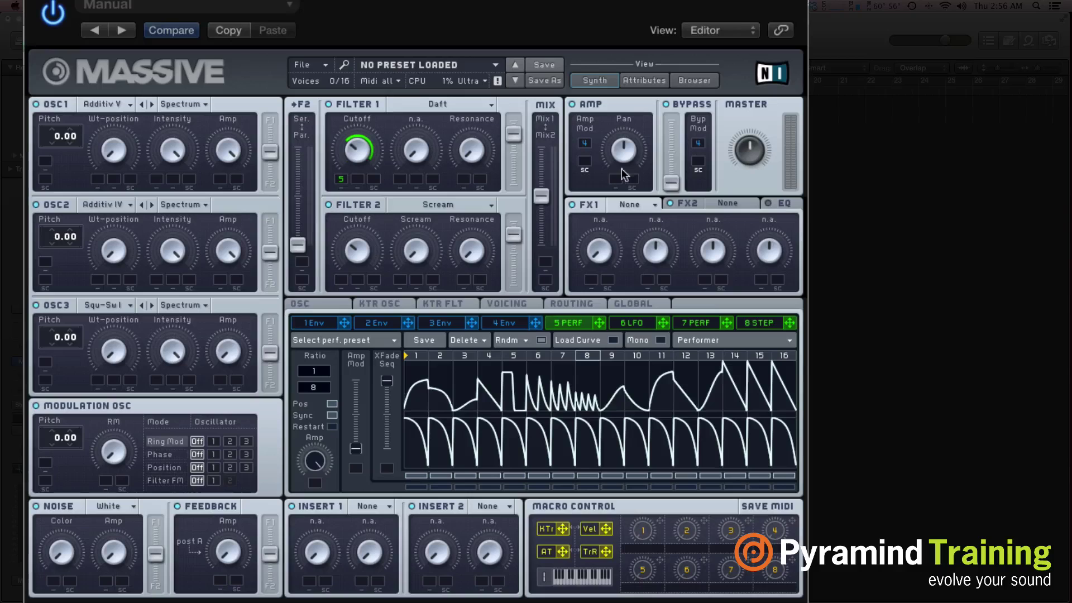
Open the host options menu and dismiss it.
left_click(824, 25)
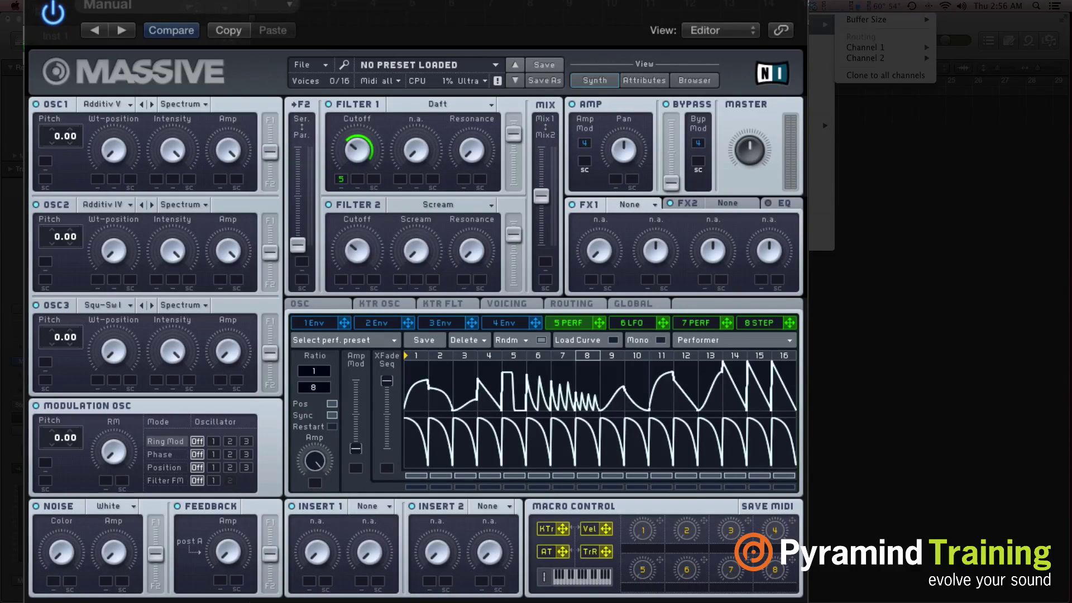
mouse_move(893, 20)
left_click(950, 41)
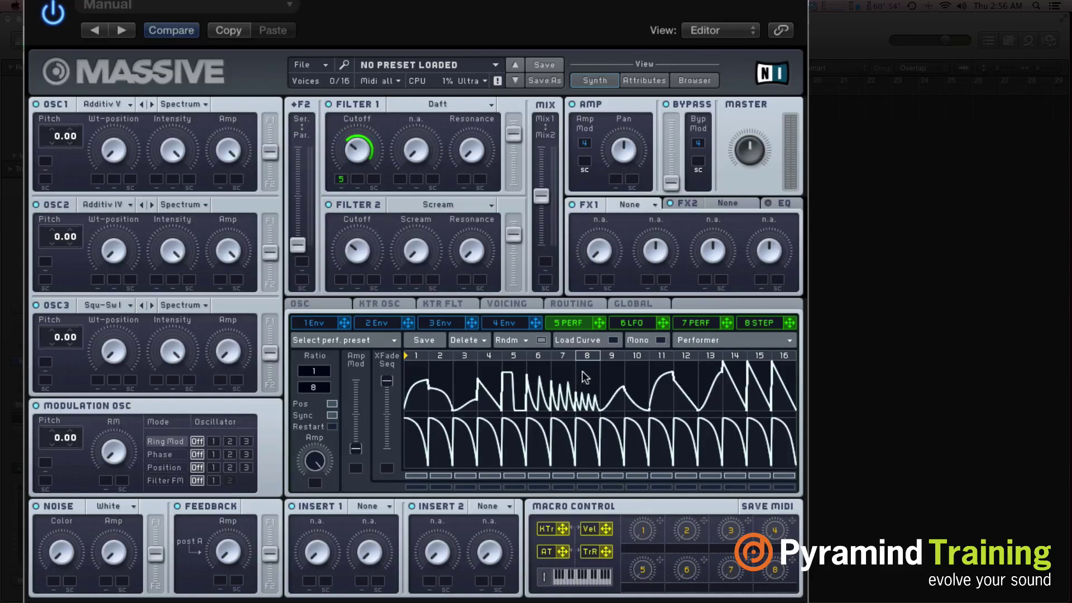
Make slot 5 a Stepper, redraw steps 2–4 and 7–9, and route it to OSC1 Pitch at 64.00.
left_click(700, 359)
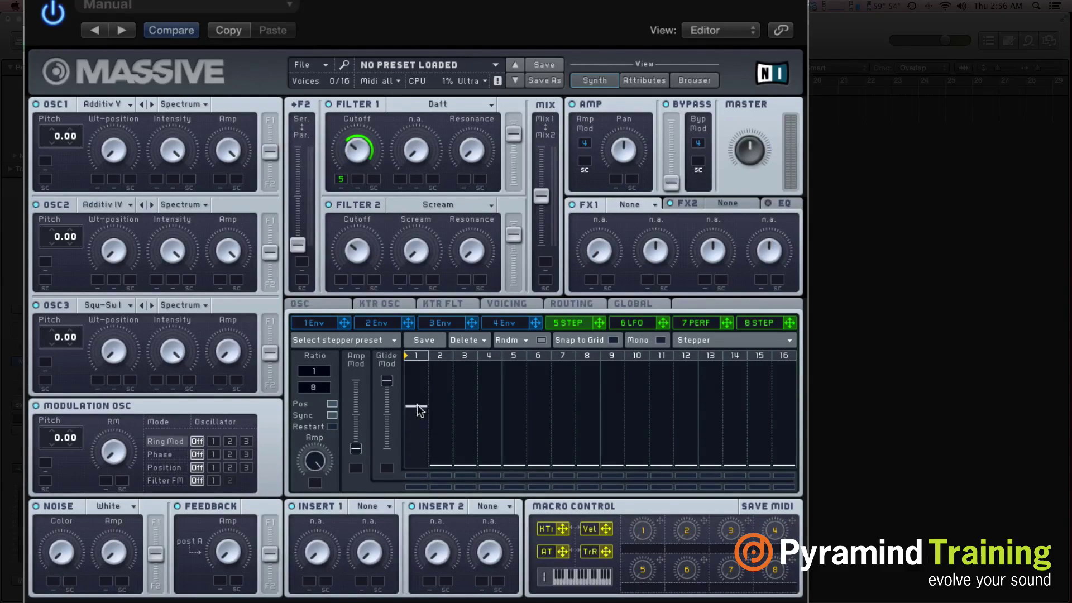
mouse_move(420, 412)
left_mouse_down()
mouse_move(445, 378)
mouse_move(466, 405)
mouse_move(490, 393)
left_mouse_up()
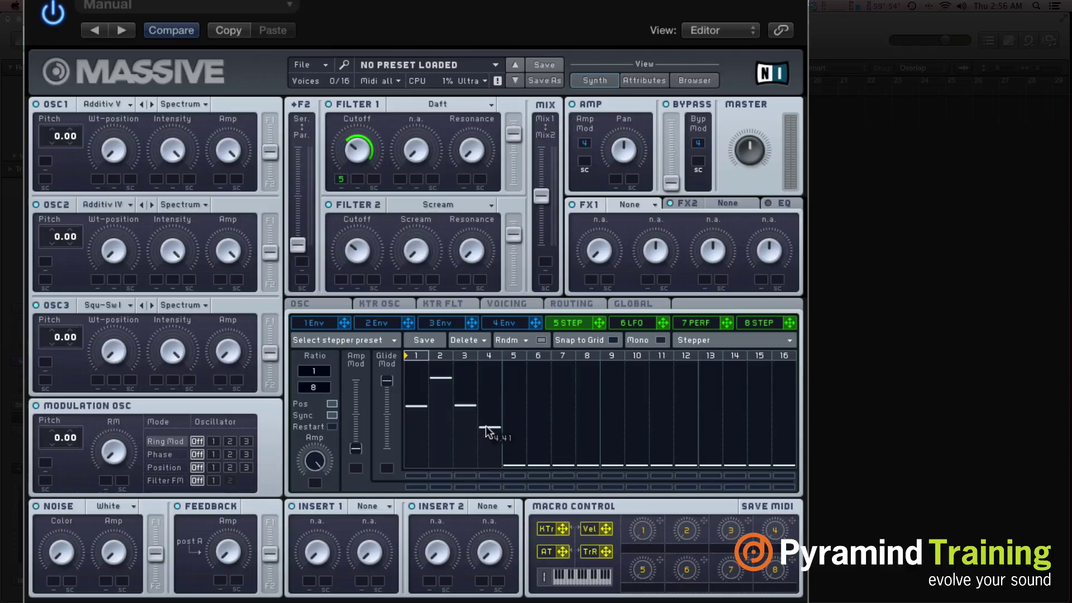
mouse_move(557, 404)
left_mouse_down()
mouse_move(588, 400)
mouse_move(614, 419)
mouse_move(631, 397)
mouse_move(660, 431)
mouse_move(678, 409)
mouse_move(715, 426)
left_mouse_up()
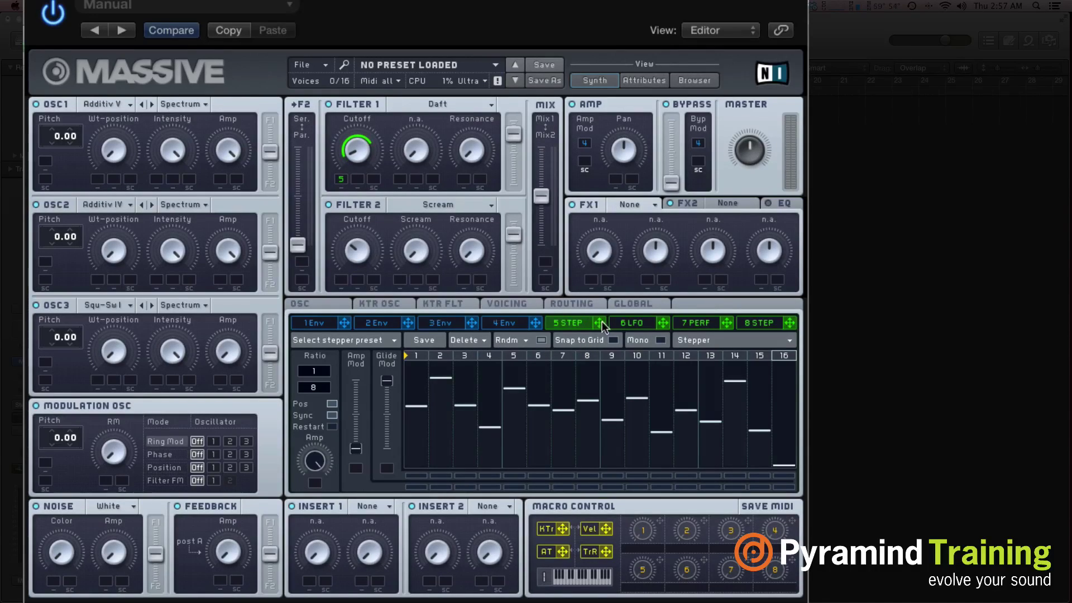
left_click_drag(602, 323, 46, 162)
left_click_drag(47, 152, 29, 27)
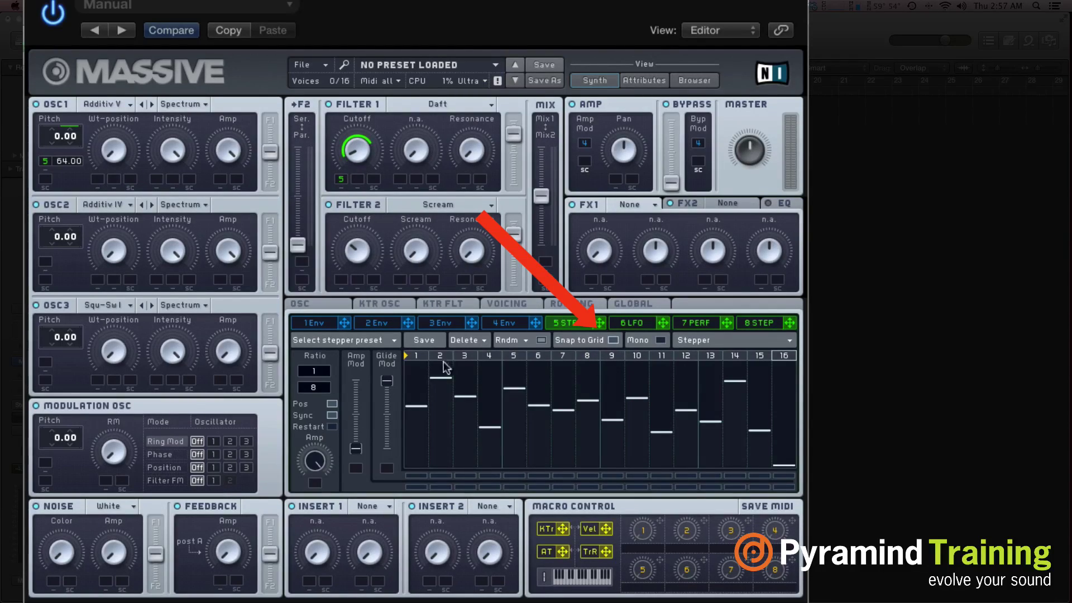
Redraw stepper steps in whole values: step 1 to bottom, step 2 7.00, step 7 3.00, step 8 5.00.
left_click_drag(414, 402, 414, 454)
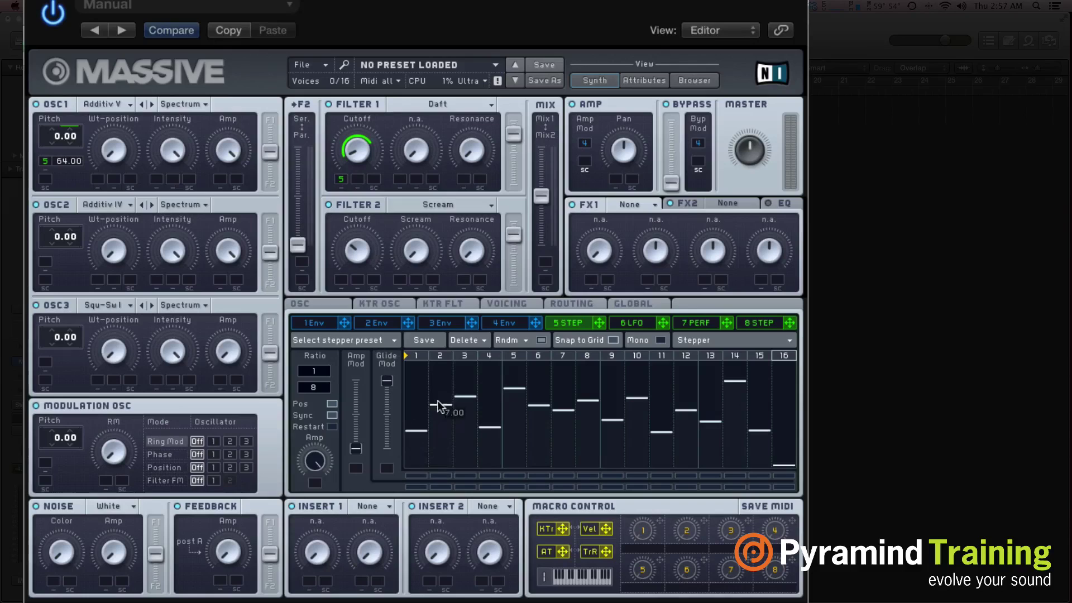
mouse_move(439, 406)
left_mouse_down()
mouse_move(440, 446)
mouse_move(456, 399)
mouse_move(474, 397)
mouse_move(474, 424)
mouse_move(490, 428)
mouse_move(492, 399)
left_mouse_up()
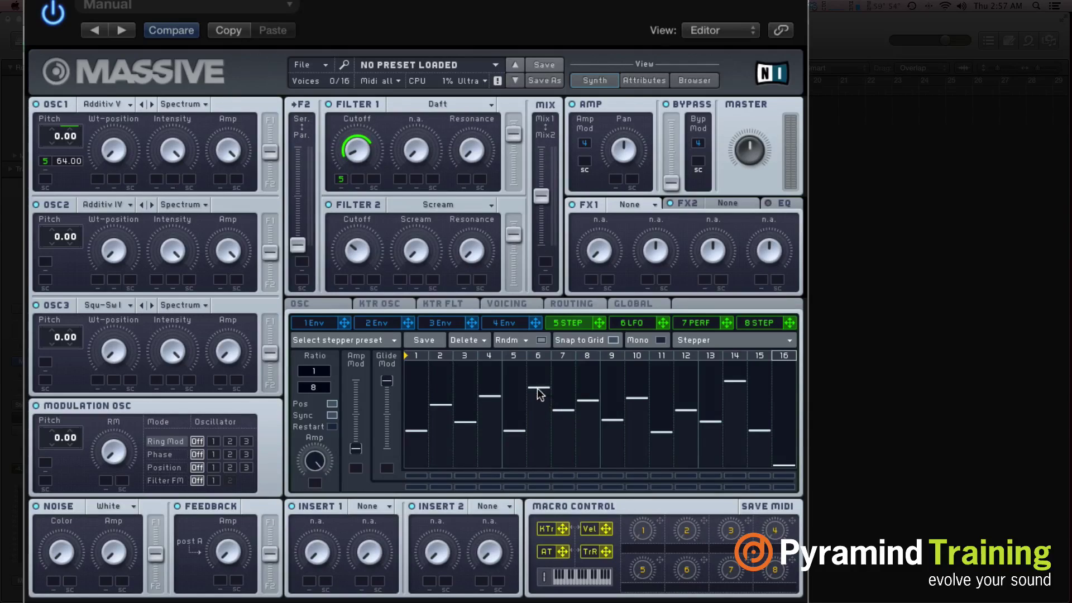
left_click_drag(559, 413, 559, 441)
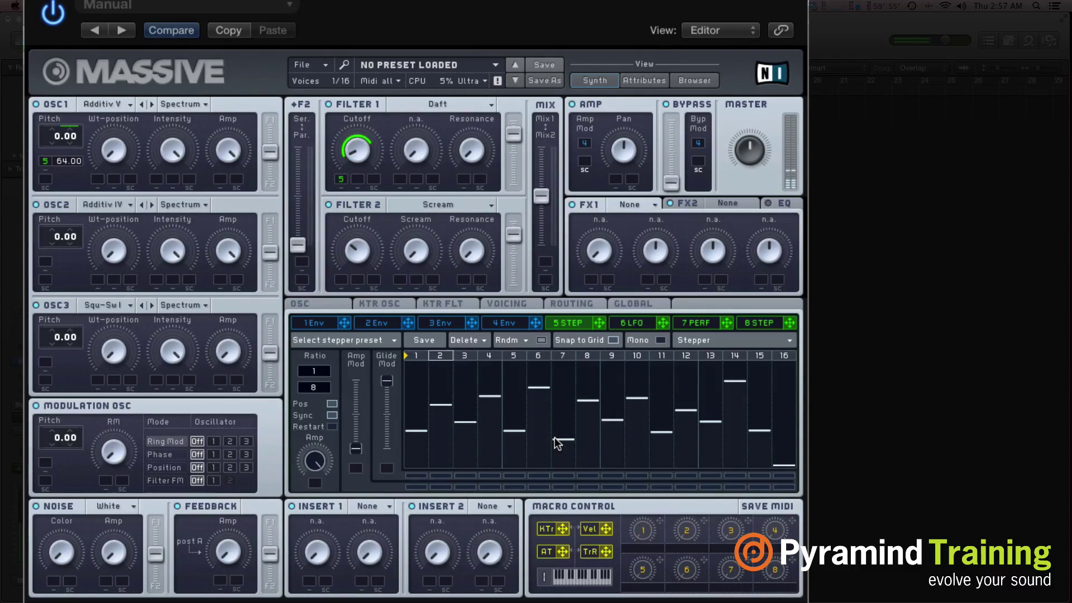
mouse_move(593, 402)
left_mouse_down()
mouse_move(604, 439)
mouse_move(629, 399)
mouse_move(629, 413)
mouse_move(664, 424)
mouse_move(662, 447)
mouse_move(678, 415)
mouse_move(678, 432)
mouse_move(700, 418)
mouse_move(700, 403)
mouse_move(759, 445)
left_mouse_up()
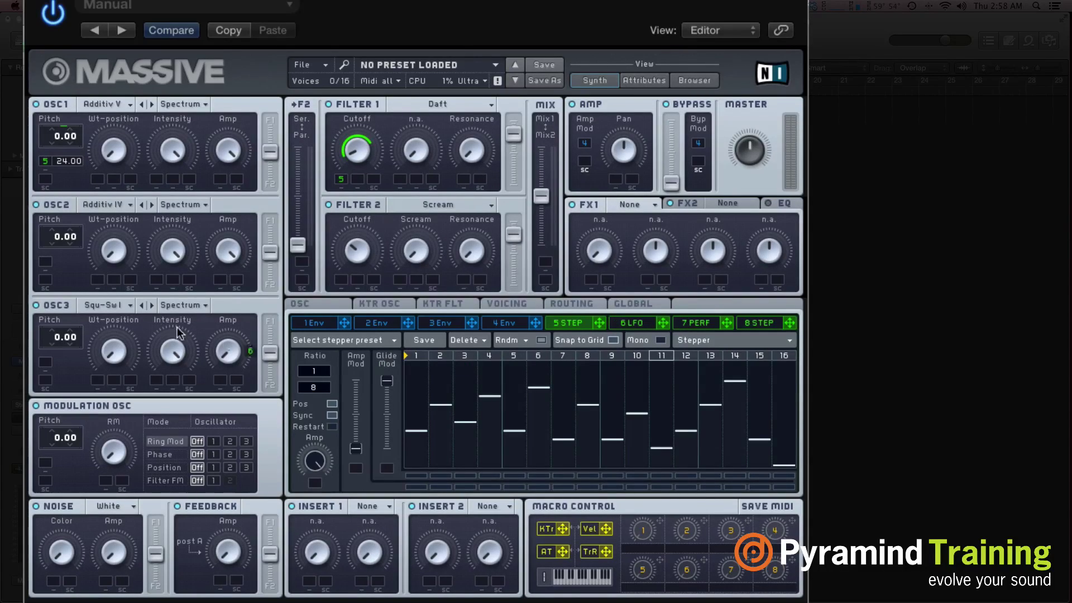
Route 6 LFO to OSC2 wavetable position and nudge the Filter 1 Cutoff.
left_click_drag(177, 332, 97, 280)
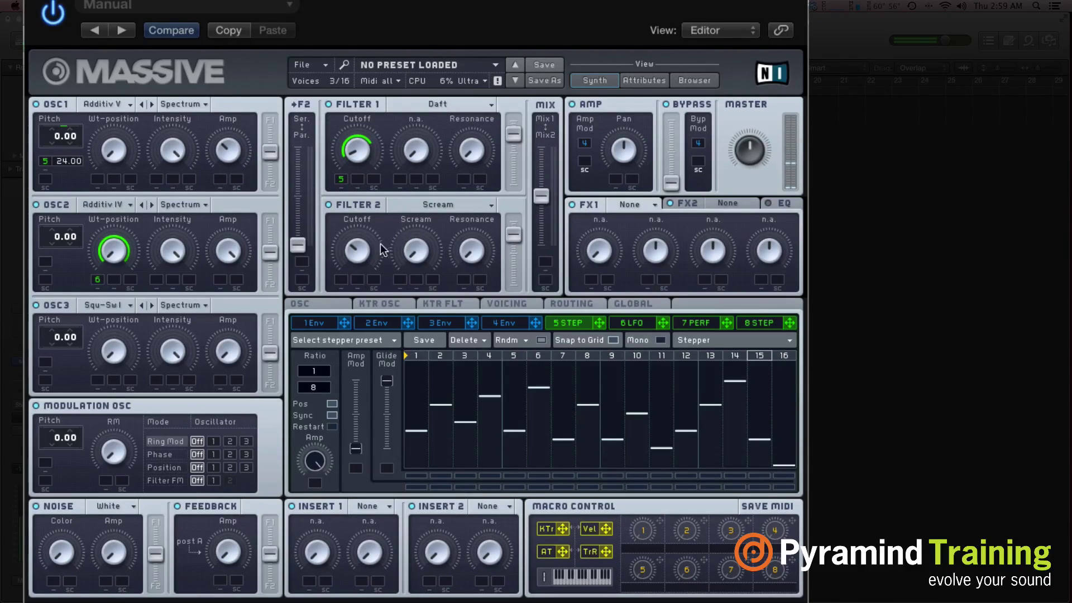
left_click_drag(360, 129, 359, 144)
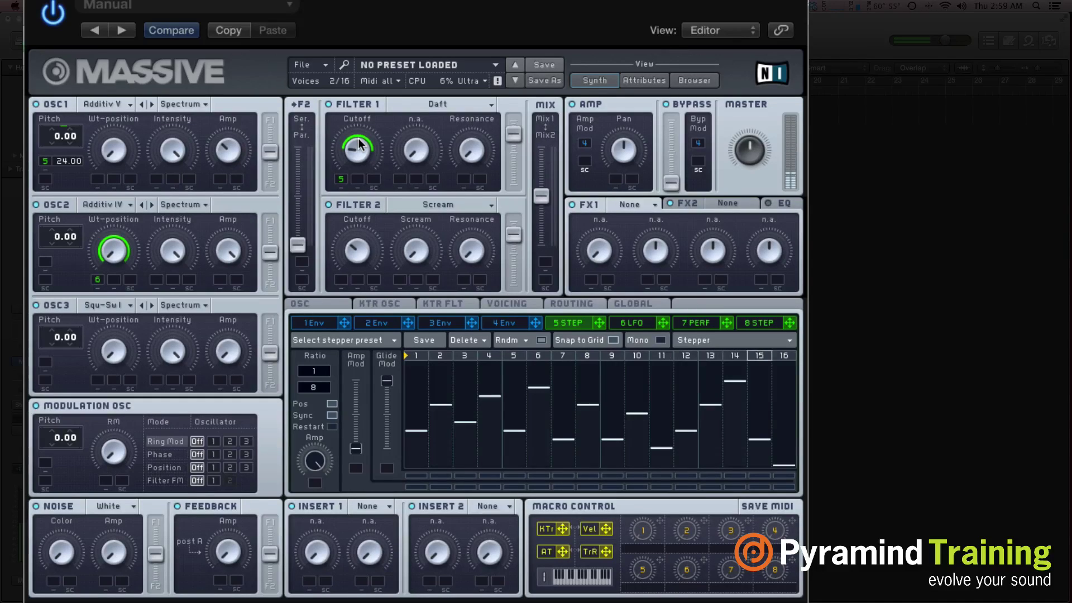